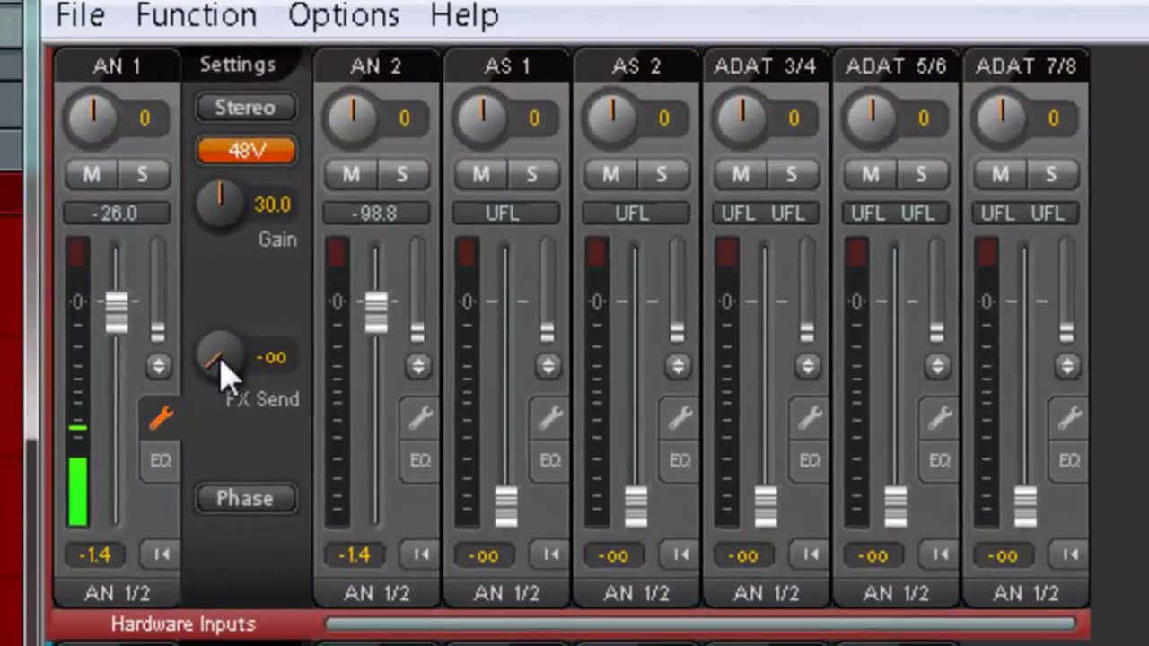
Raise the FX Send on hardware input AN 1 and set the FX Return on hardware output AN 1/2 to 0.0.
{"action": "left_click_drag", "start_coordinate": [341, 148], "coordinate": [341, 135]}
{"action": "left_click_drag", "start_coordinate": [220, 355], "coordinate": [220, 323]}
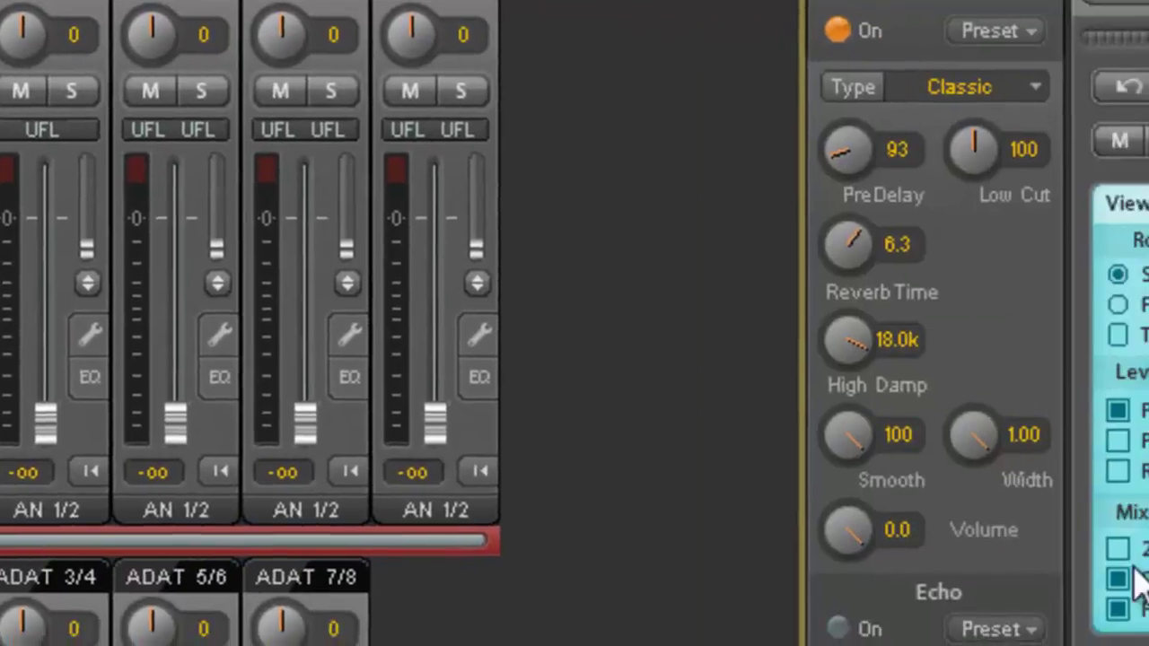
{"action": "left_click", "coordinate": [1018, 595]}
{"action": "left_click", "coordinate": [1019, 595]}
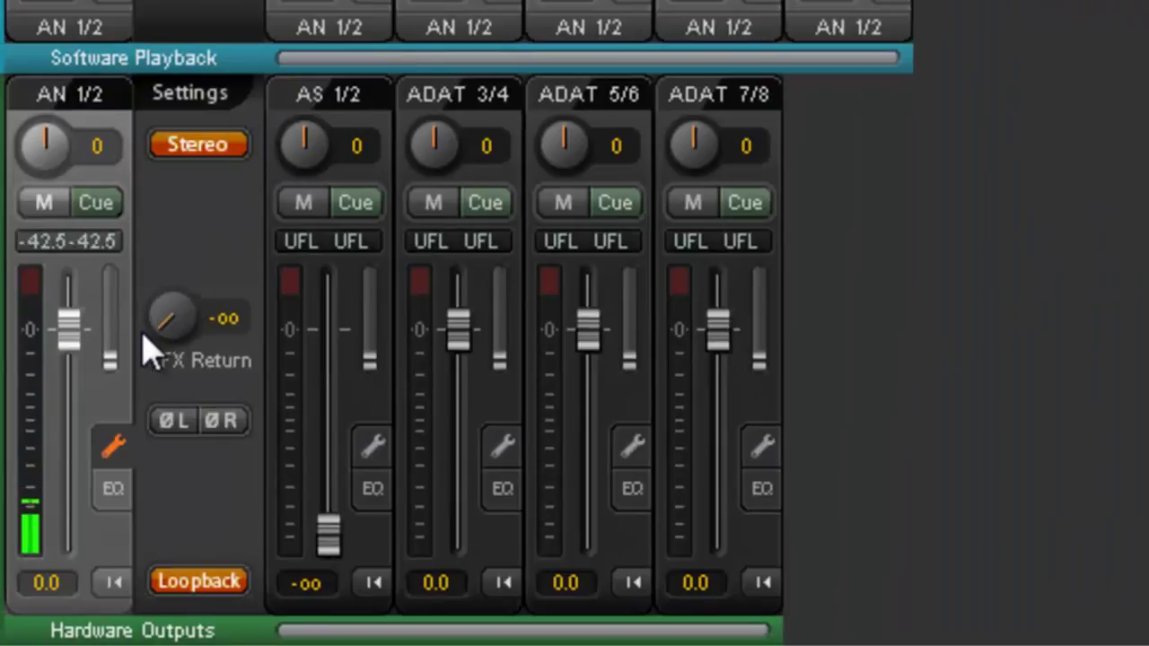
{"action": "left_click_drag", "start_coordinate": [160, 320], "coordinate": [188, 2]}
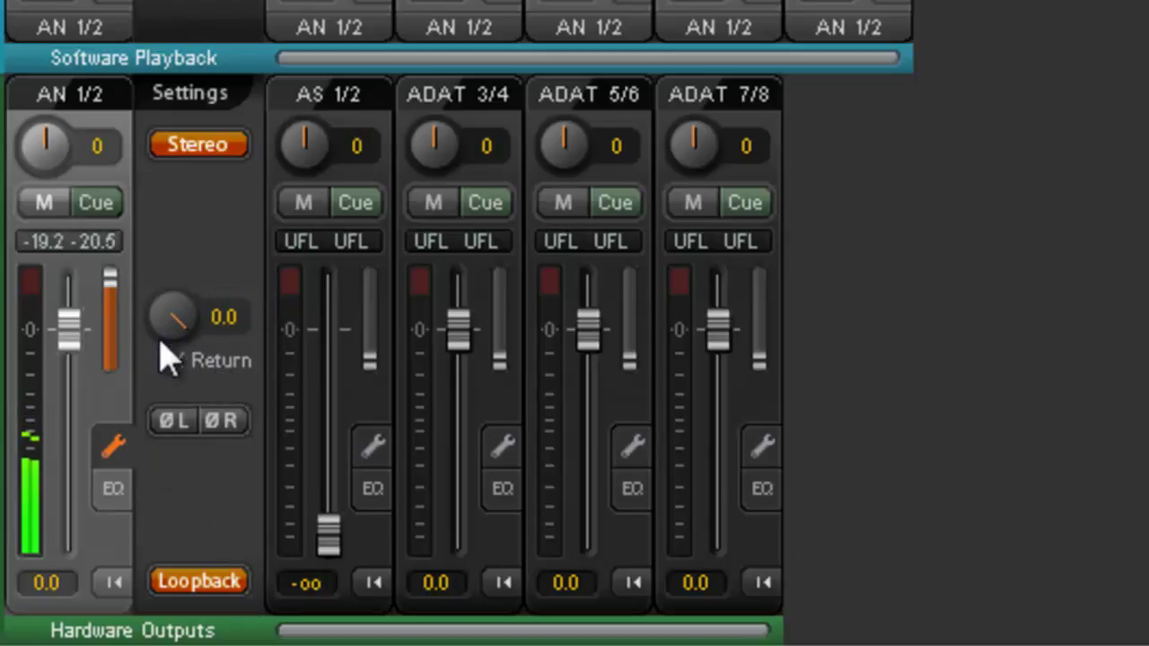
Set the FX Return on hardware output AN 1/2 to -oo and turn off its Loopback.
{"action": "left_click_drag", "start_coordinate": [164, 347], "coordinate": [167, 645]}
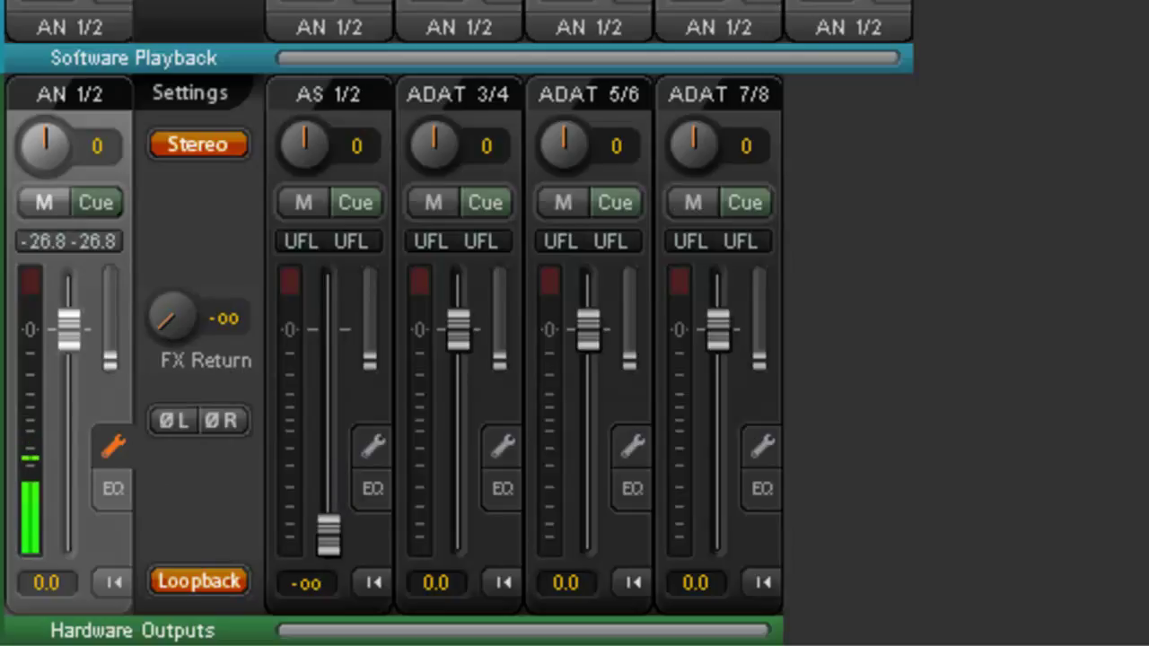
{"action": "left_click", "coordinate": [205, 588]}
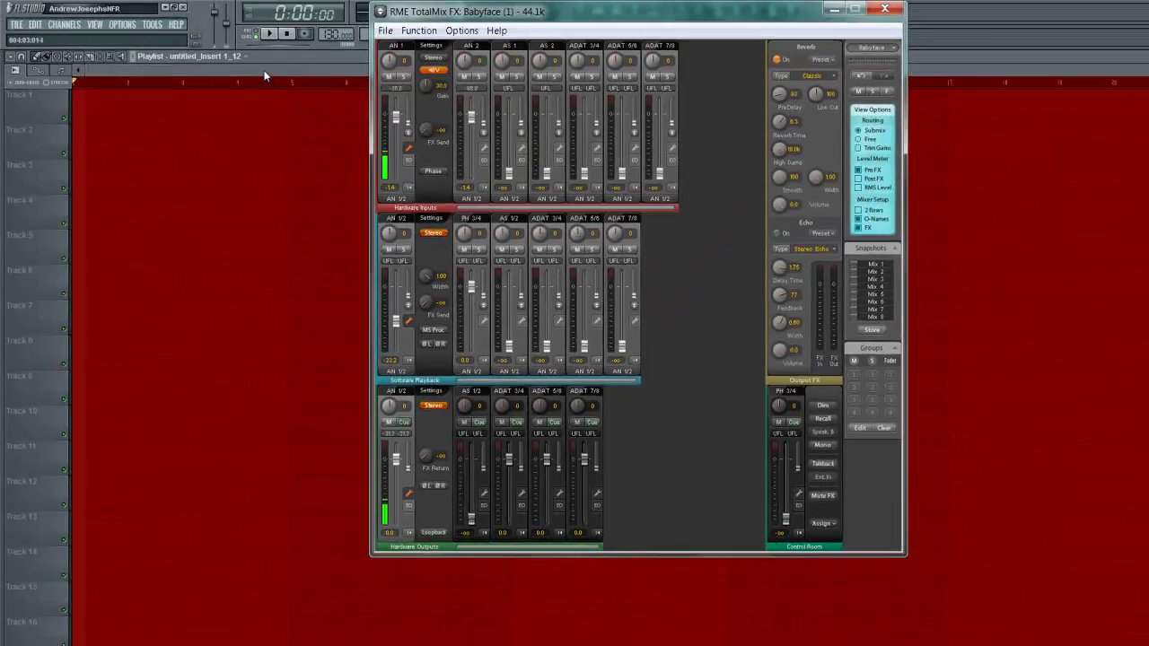
Switch to FL Studio and set the mono input Analog 1 (1) as the audio source of mixer track Insert 1.
{"action": "left_click", "coordinate": [264, 76]}
{"action": "key", "text": "F9"}
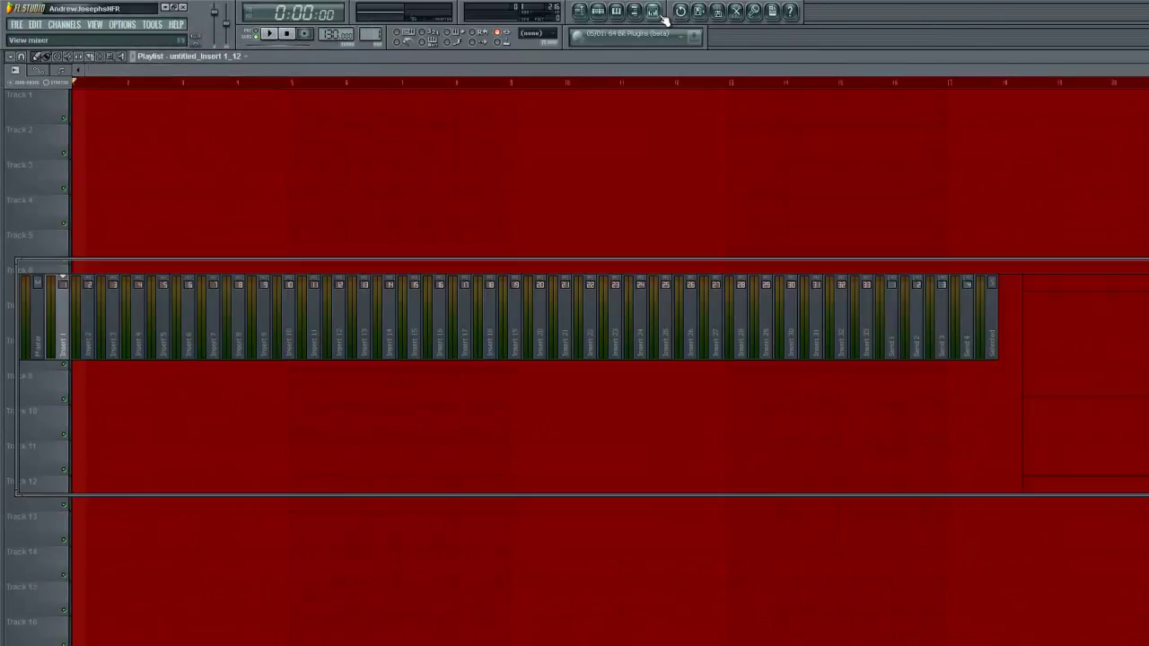
{"action": "left_click", "coordinate": [1078, 282]}
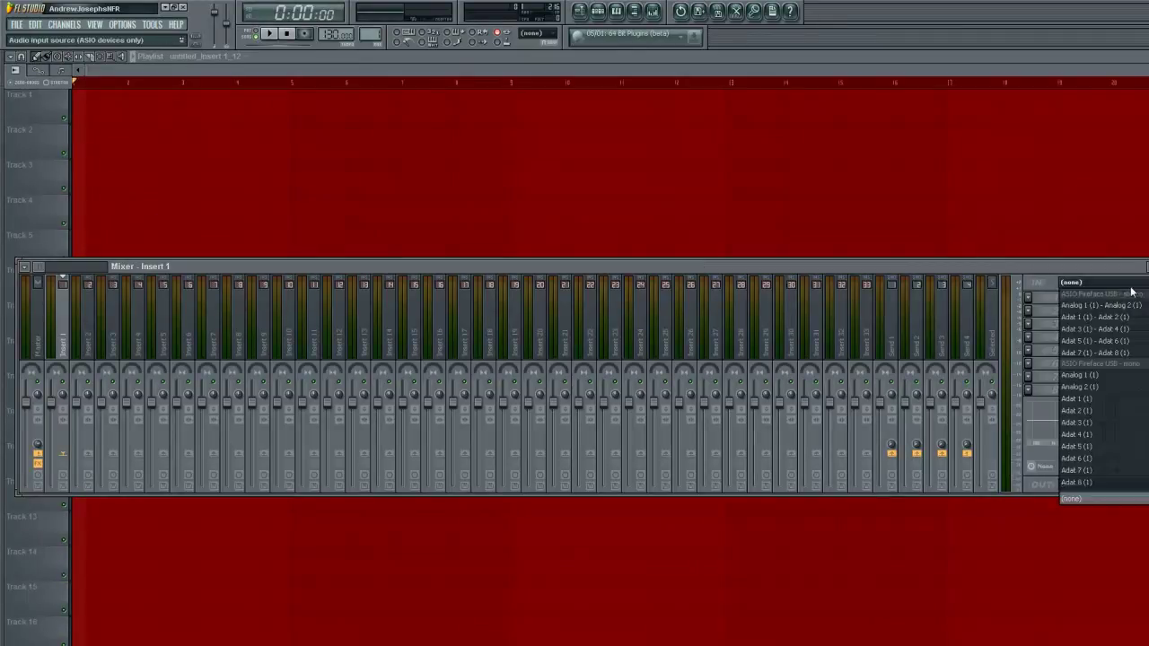
{"action": "left_click", "coordinate": [1095, 373]}
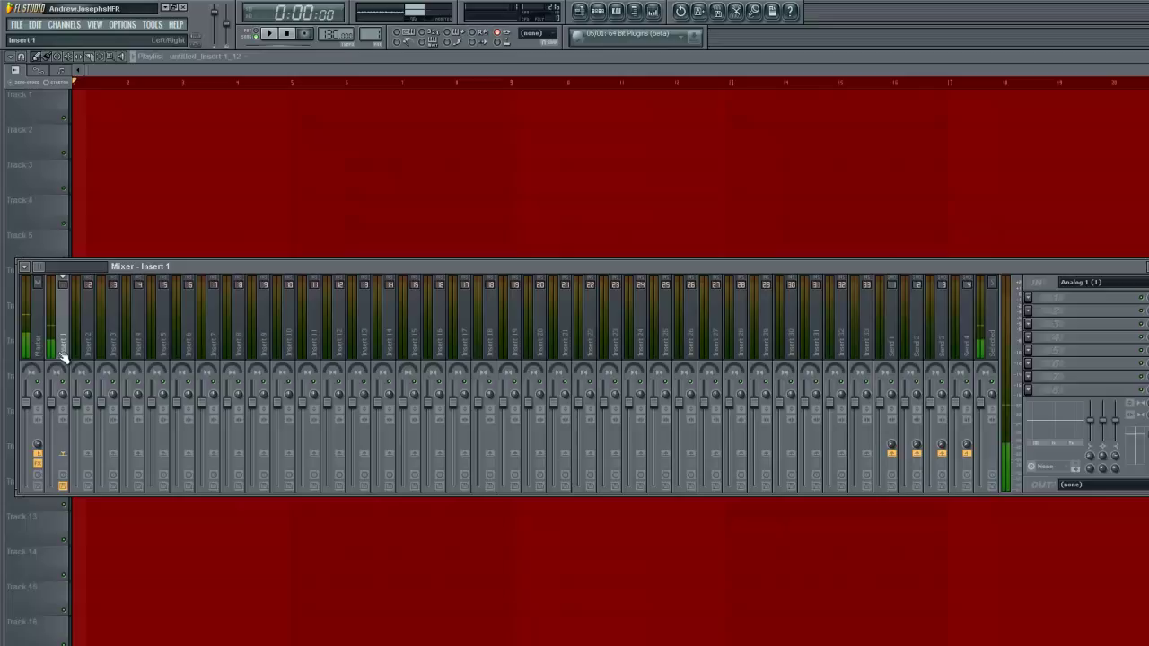
Disable the send from Insert 1 to the Master and check the routing of both mixer tracks.
{"action": "left_click", "coordinate": [37, 454]}
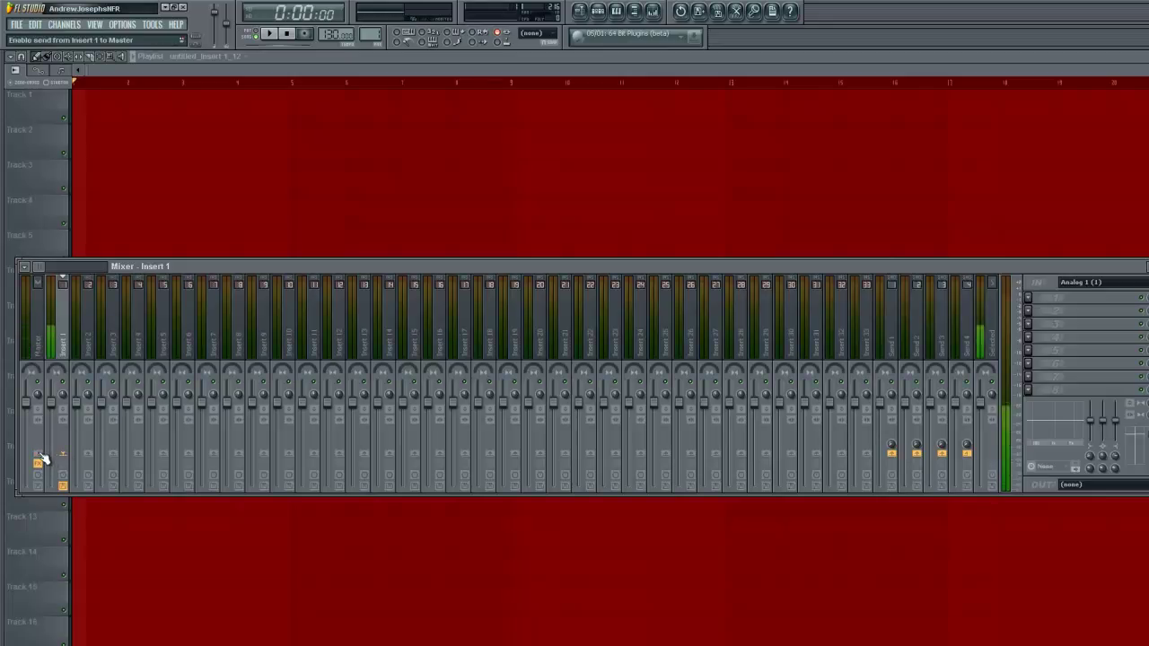
{"action": "left_click", "coordinate": [41, 348]}
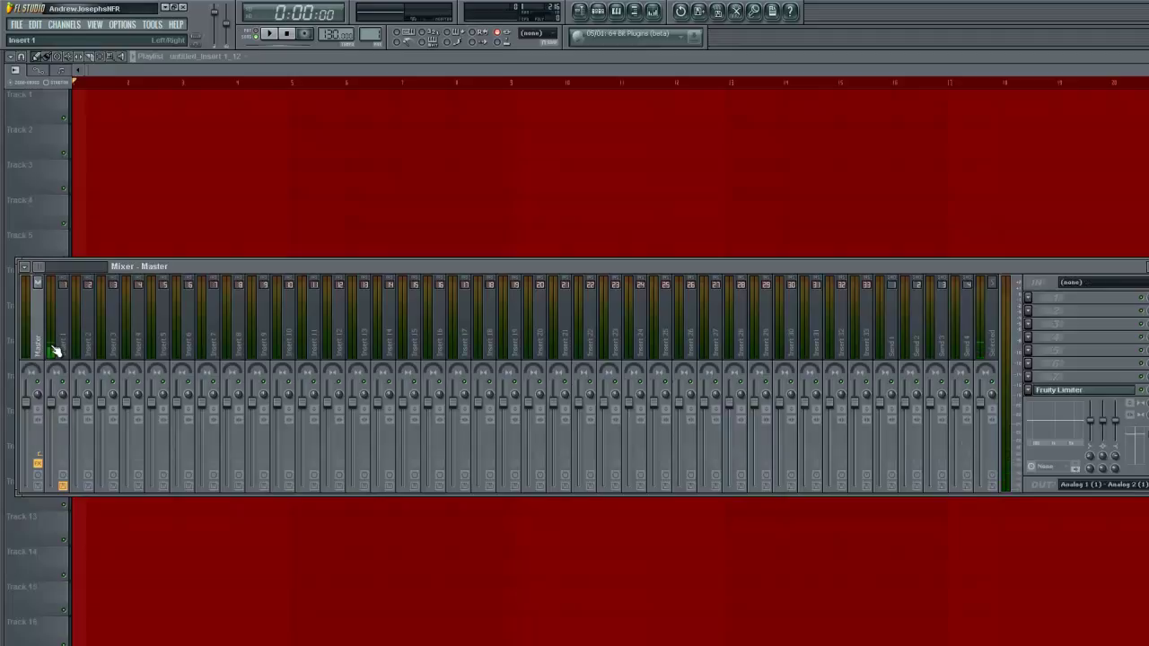
{"action": "left_click", "coordinate": [65, 349]}
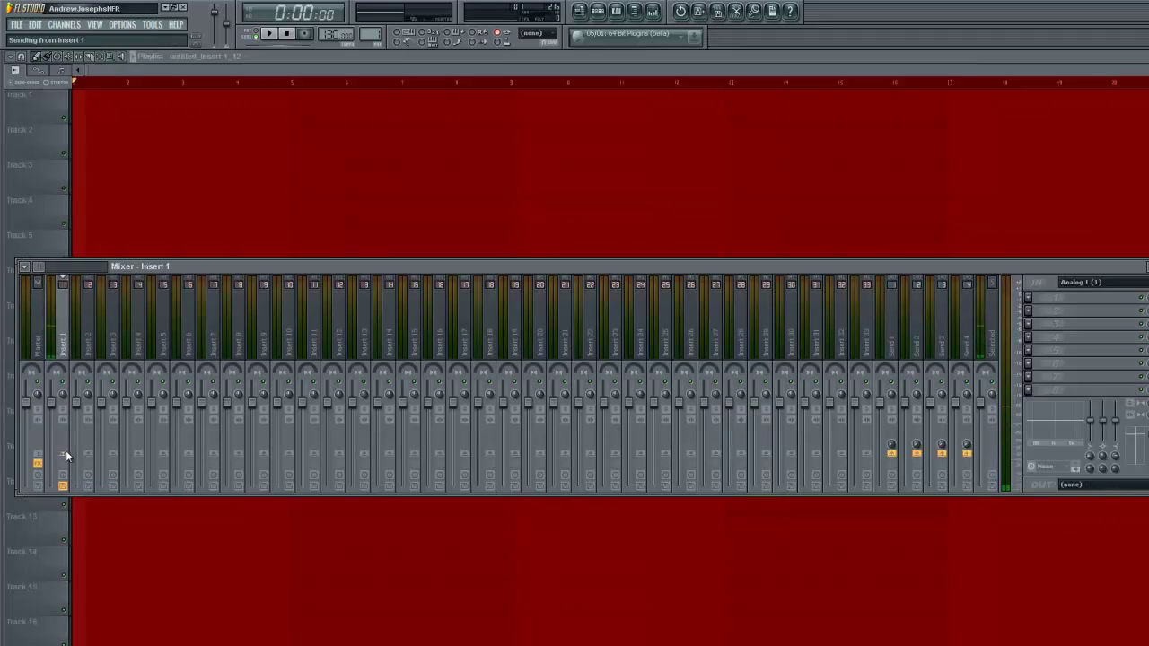
Return to the playlist and record a short dry audio take from Insert 1 at the start of the song.
{"action": "left_click", "coordinate": [270, 71]}
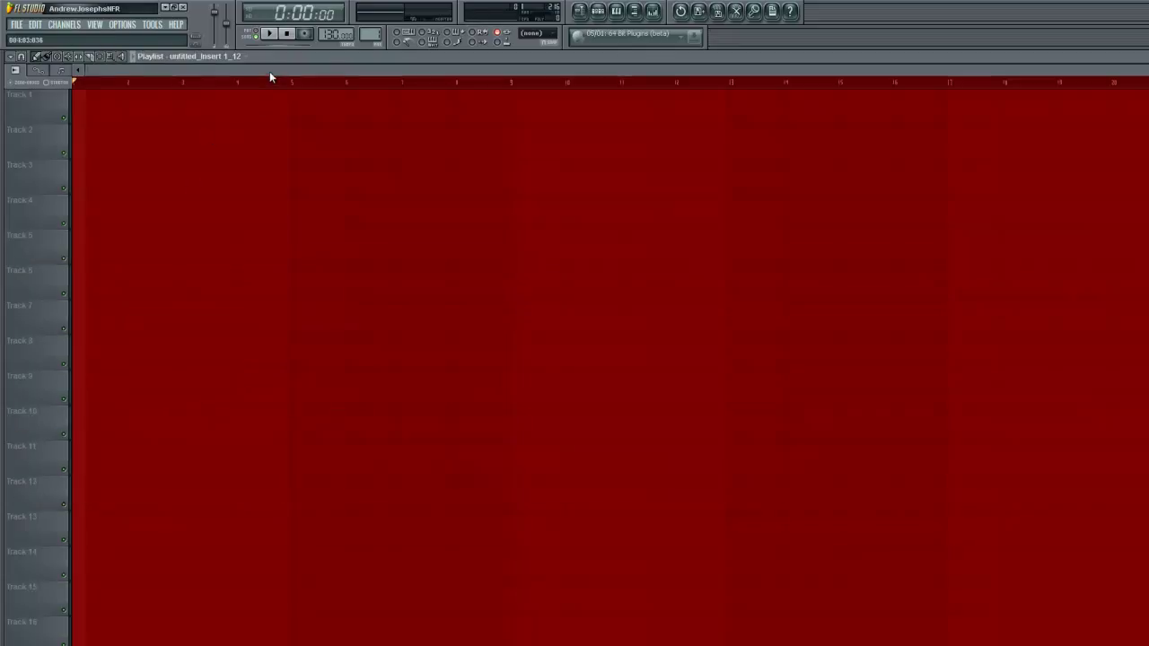
{"action": "key", "text": "r"}
{"action": "key", "text": "space"}
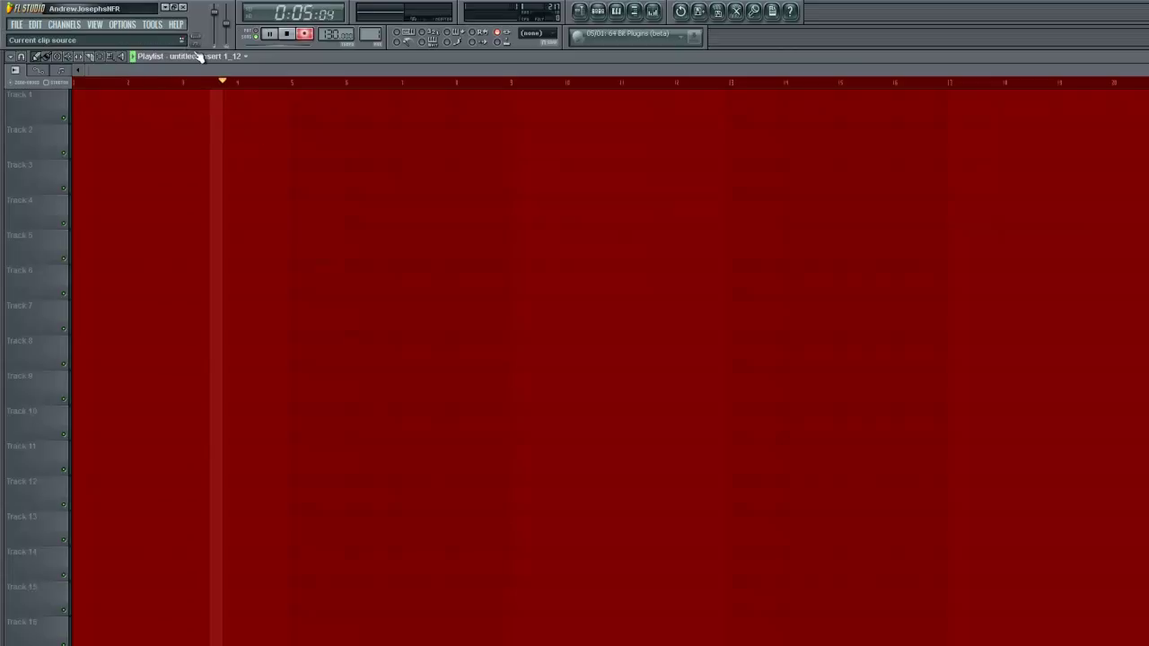
{"action": "key", "text": "space"}
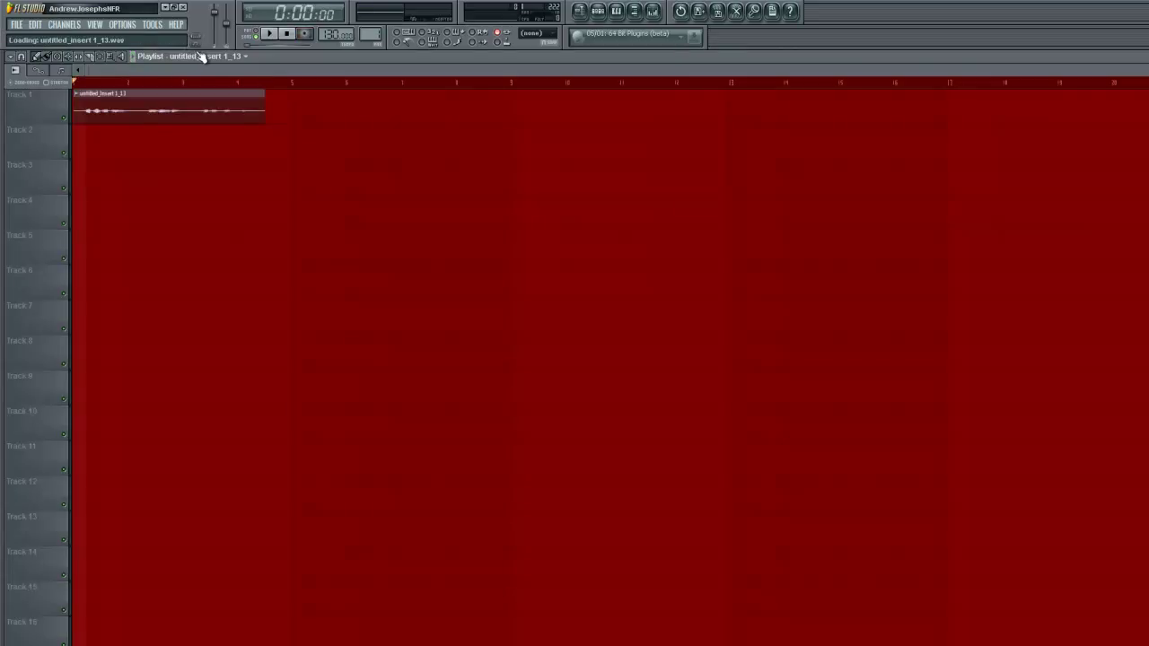
Switch to TotalMix FX and enable Loopback on hardware output AN 1/2.
{"action": "key", "text": "alt+Tab"}
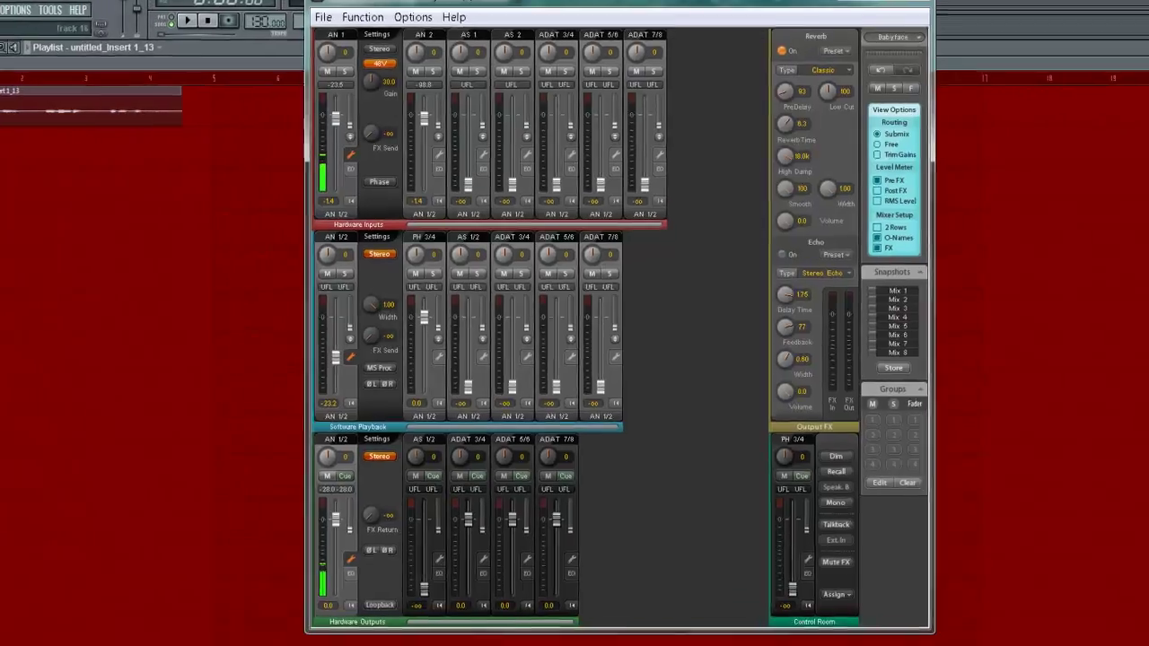
{"action": "left_click", "coordinate": [375, 621]}
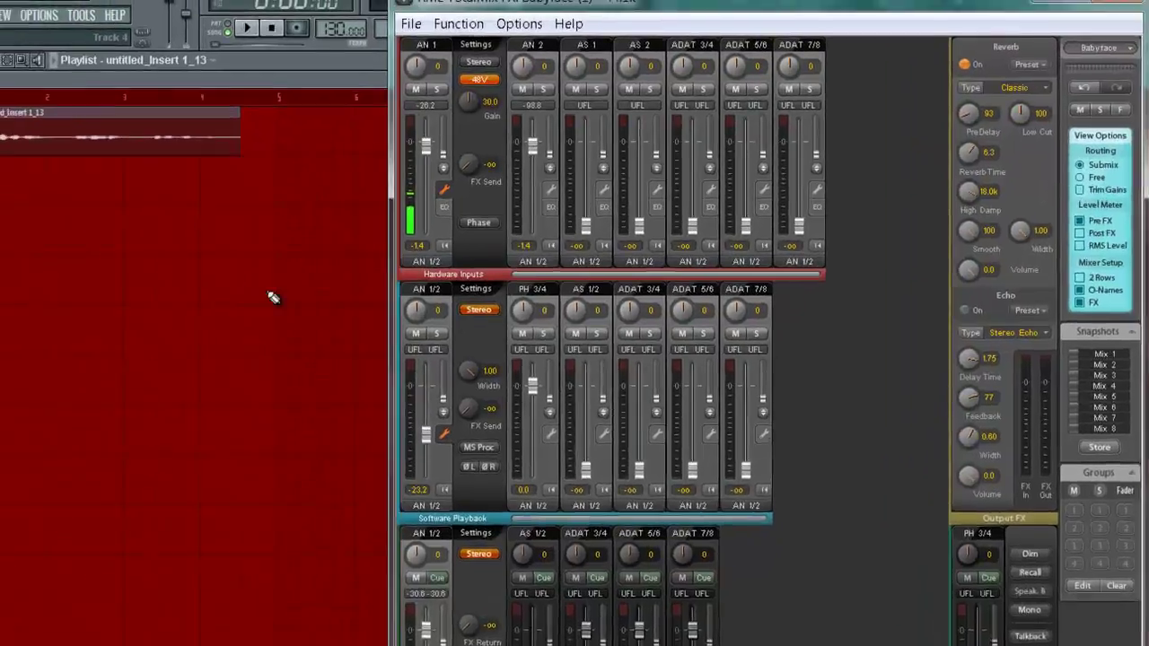
Switch to FL Studio and play back the recorded clip on Track 1, pausing near its end.
{"action": "left_click", "coordinate": [187, 246]}
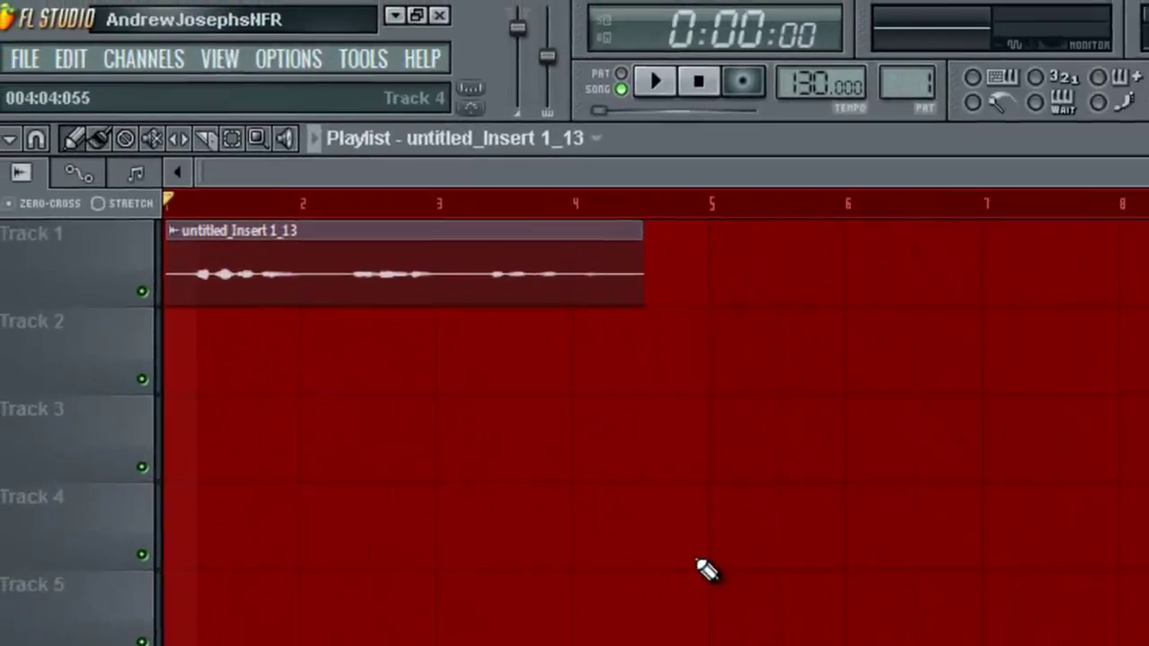
{"action": "key", "text": "space"}
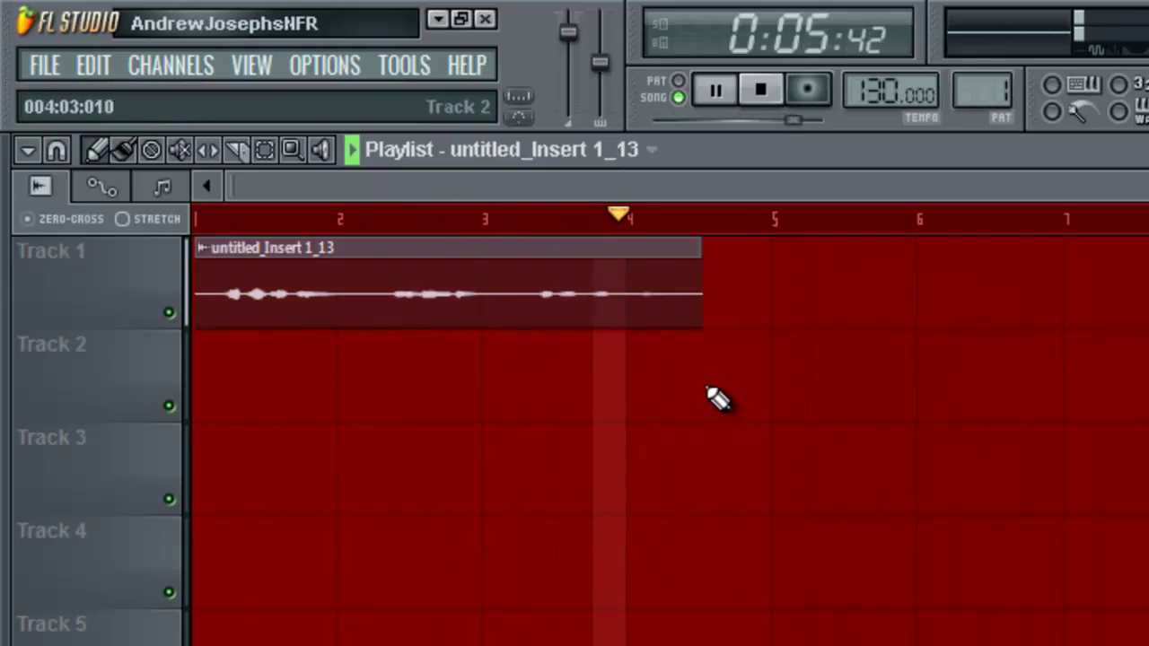
{"action": "key", "text": "space"}
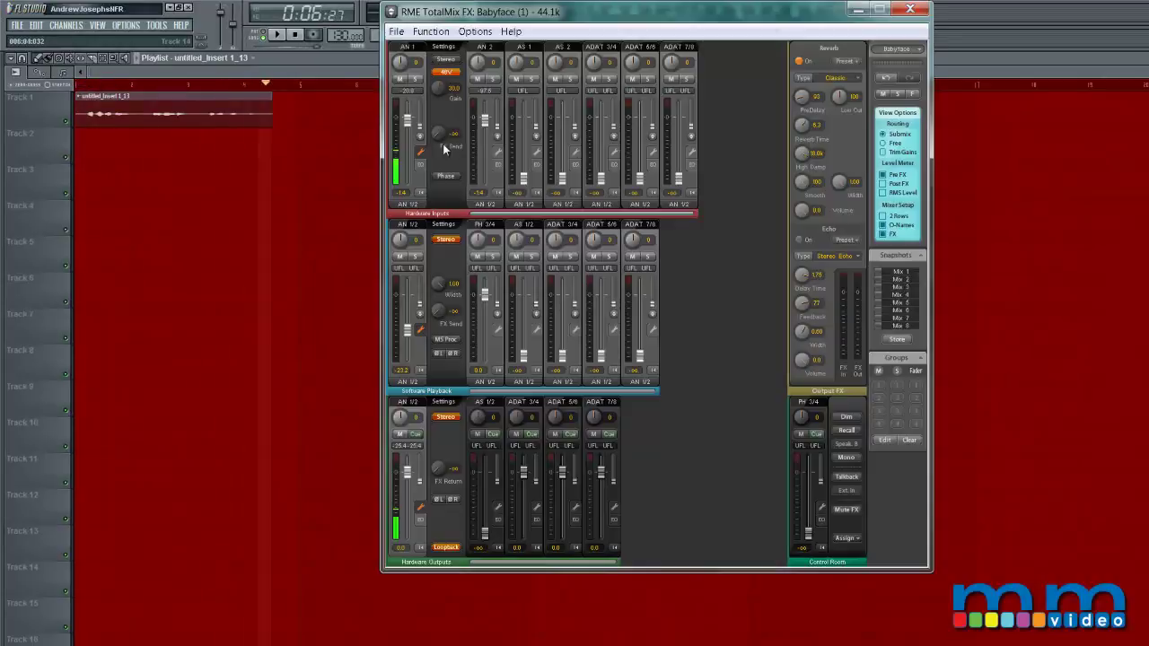
In TotalMix FX, set the FX Send on hardware input AN 1 and the FX Return on output AN 1/2 to 0.0.
{"action": "left_click_drag", "start_coordinate": [429, 3], "coordinate": [483, 7]}
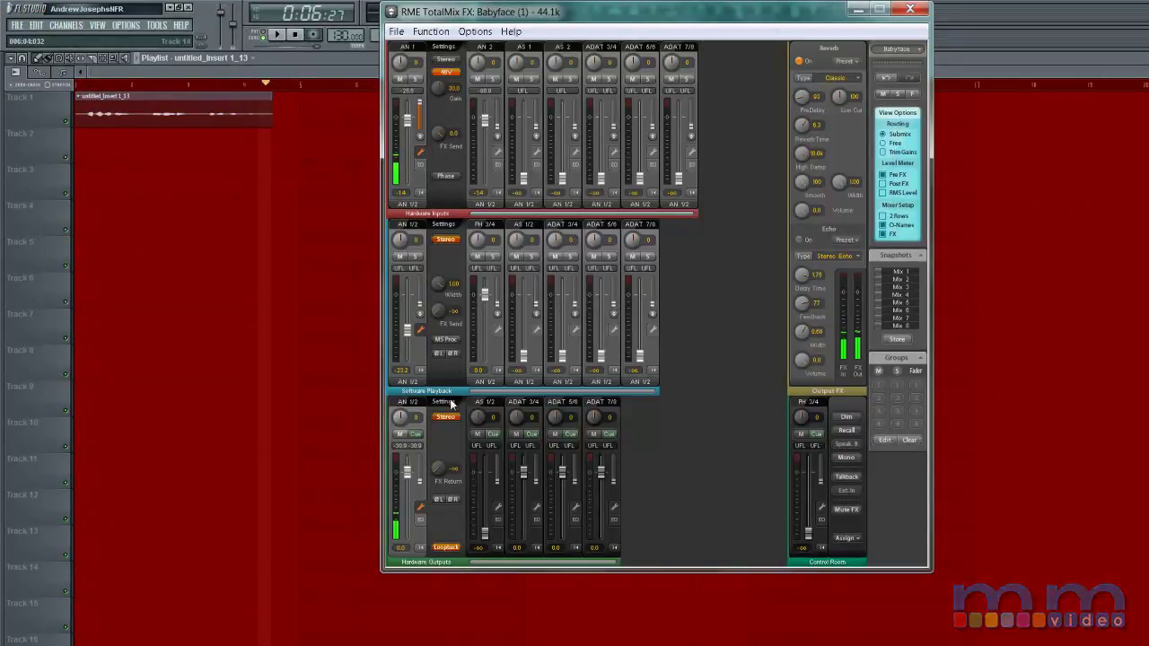
{"action": "left_click_drag", "start_coordinate": [439, 469], "coordinate": [495, 186]}
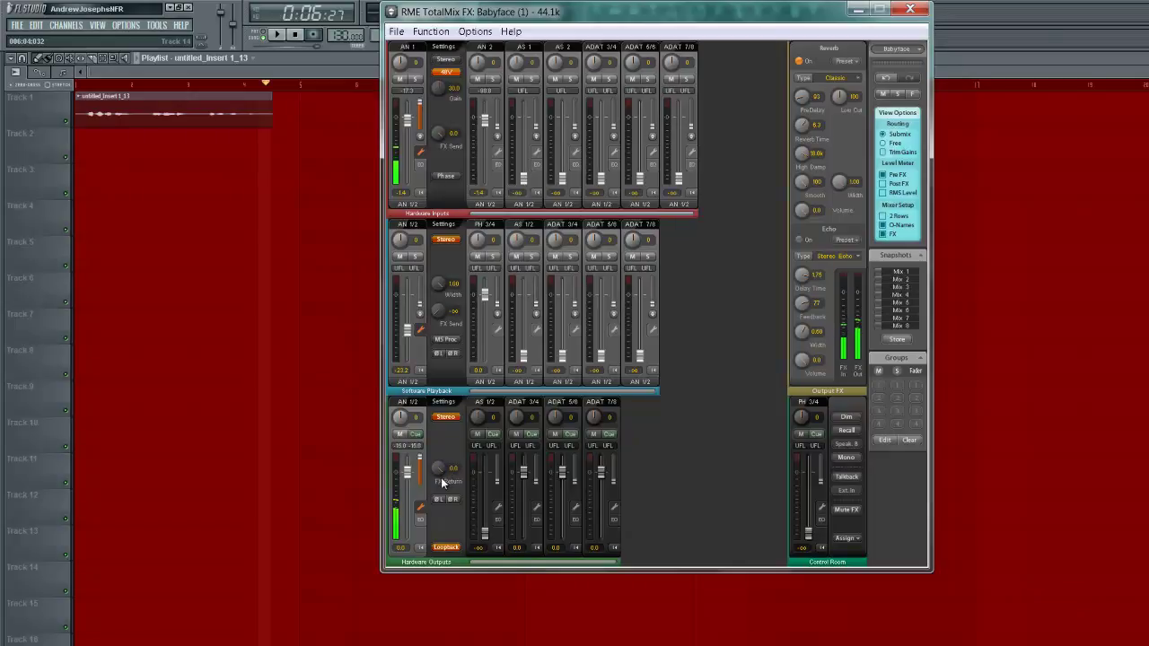
Switch to FL Studio and record a second take with reverb, starting from the paused playback position.
{"action": "left_click", "coordinate": [311, 184]}
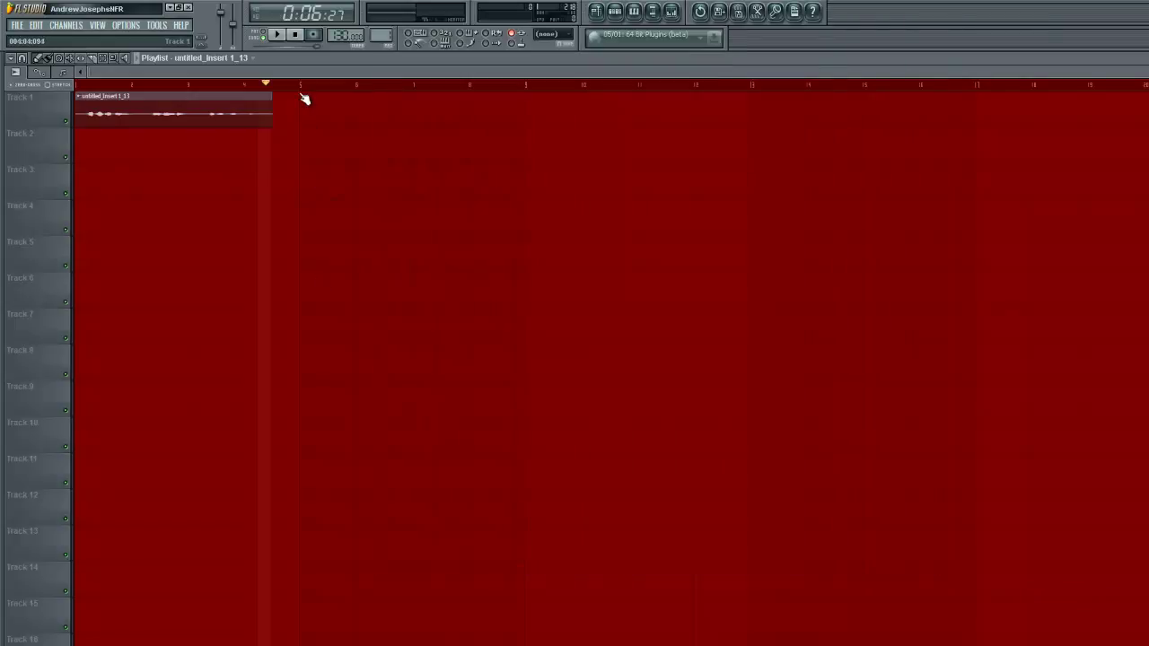
{"action": "left_click", "coordinate": [314, 34]}
{"action": "key", "text": "space"}
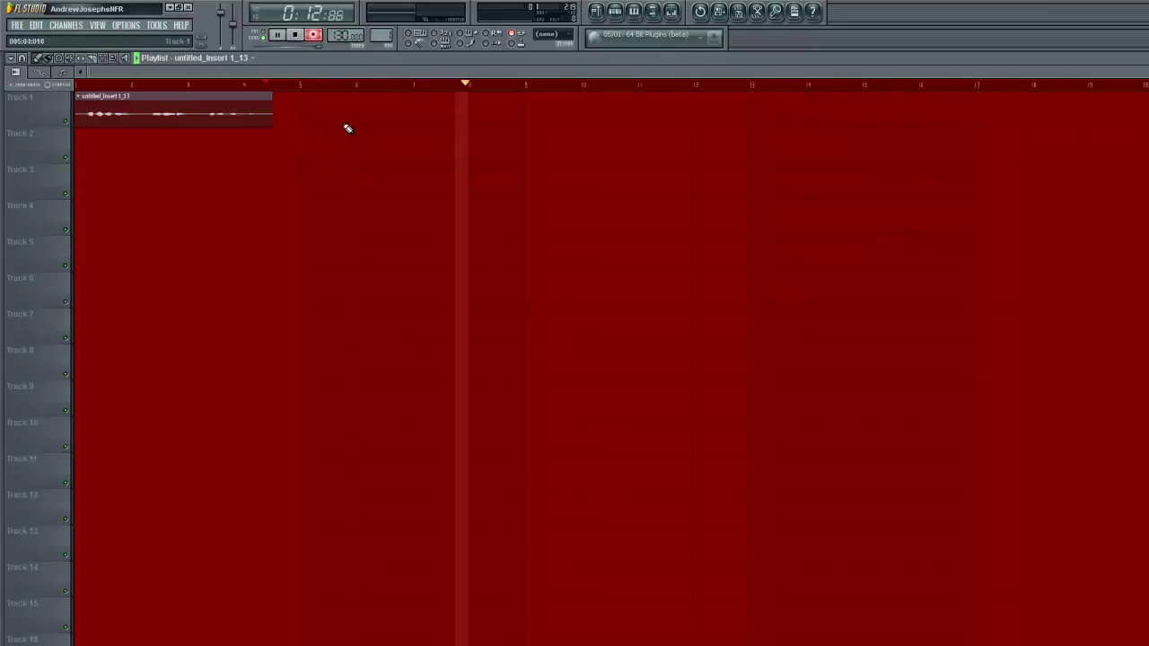
{"action": "key", "text": "space"}
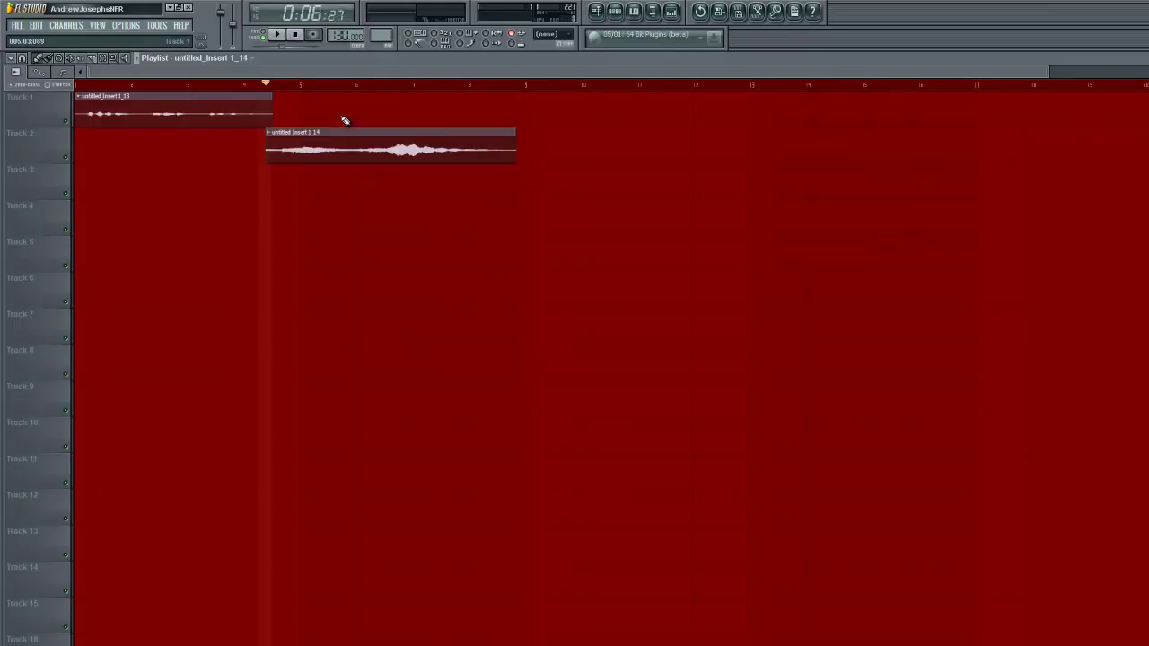
Switch to TotalMix FX and set the FX Return on output AN 1/2 and the FX Send on input AN 1 to -oo.
{"action": "key", "text": "alt+Tab"}
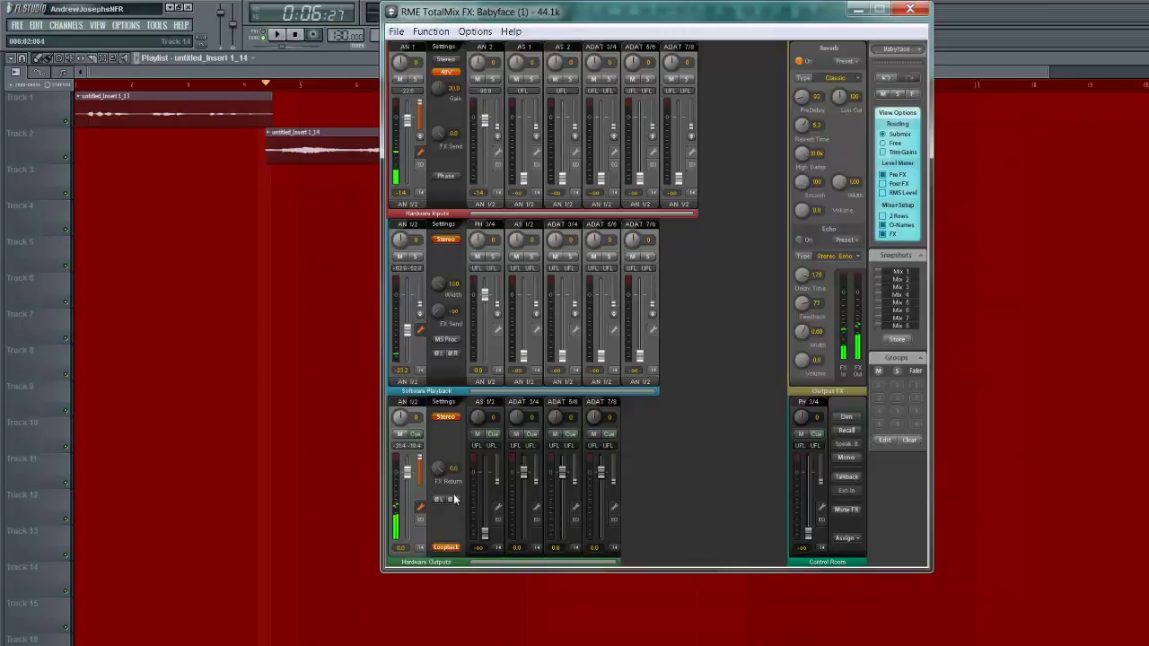
{"action": "double_click", "coordinate": [436, 474]}
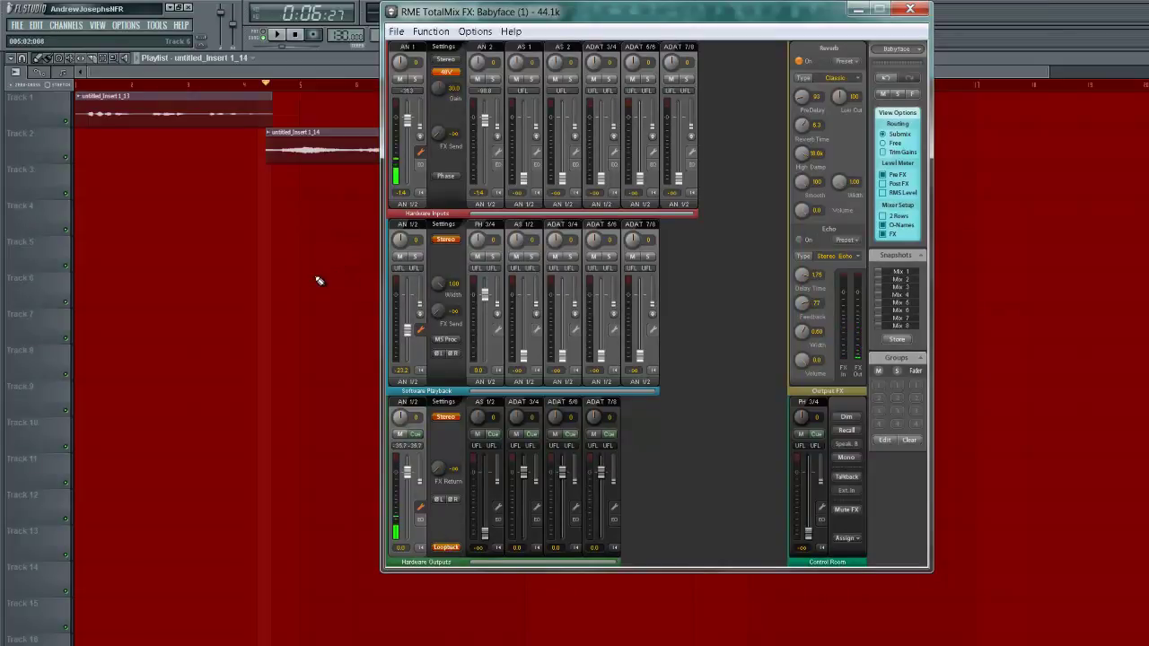
Switch to FL Studio and play back the second recorded clip on Track 2.
{"action": "left_click", "coordinate": [316, 350]}
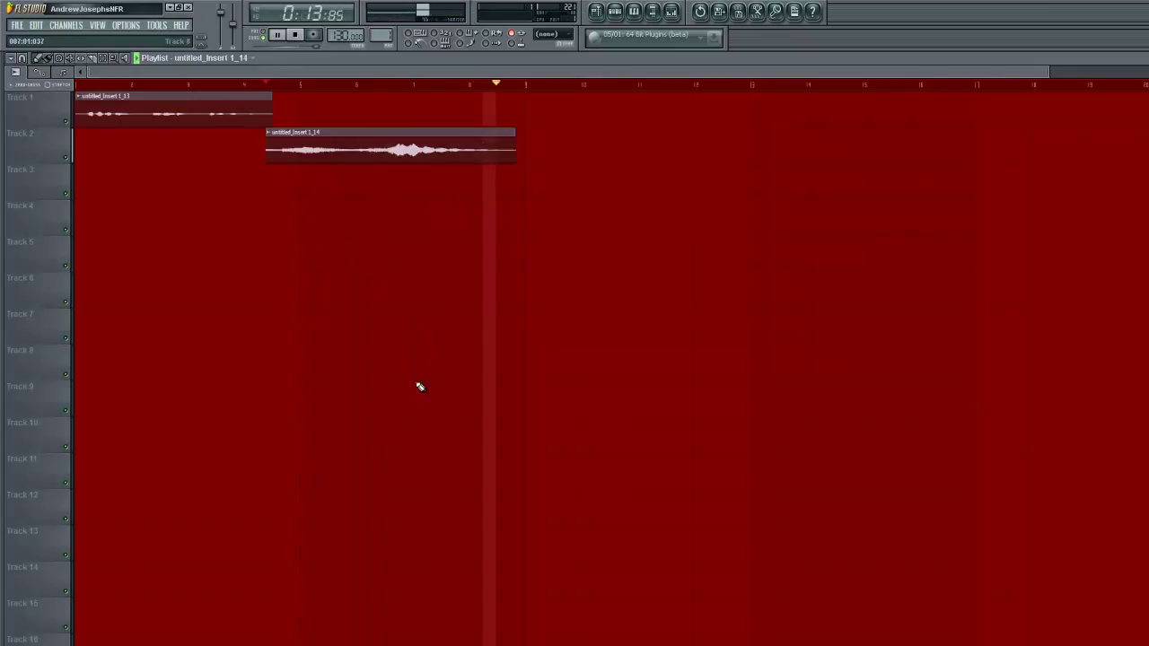
{"action": "key", "text": "space"}
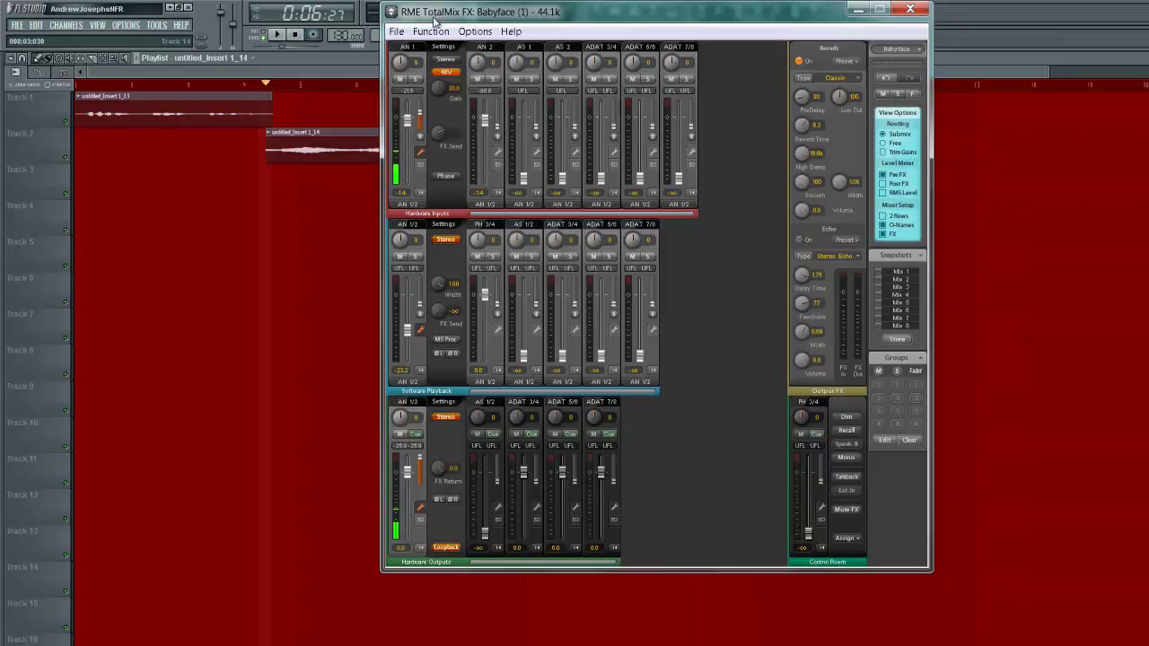
Back in TotalMix FX, raise the FX Send on hardware input AN 1 to 0.0 with the output's FX Return at 0.0.
{"action": "mouse_move", "coordinate": [441, 134]}
{"action": "left_click_drag", "start_coordinate": [436, 118], "coordinate": [441, 113]}
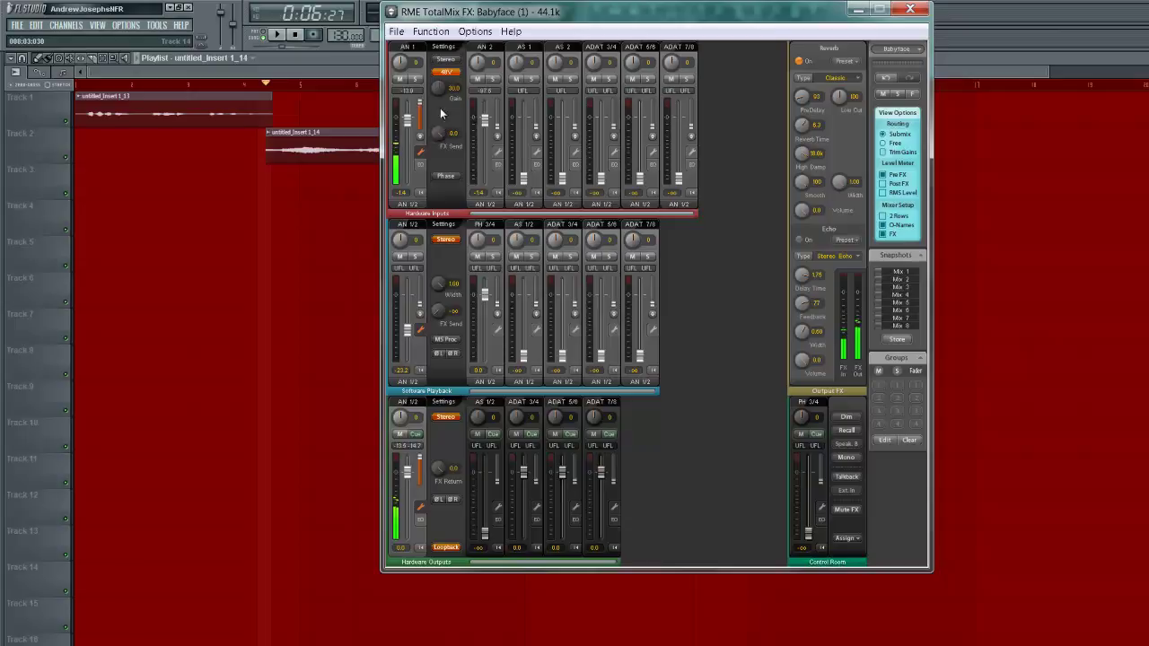